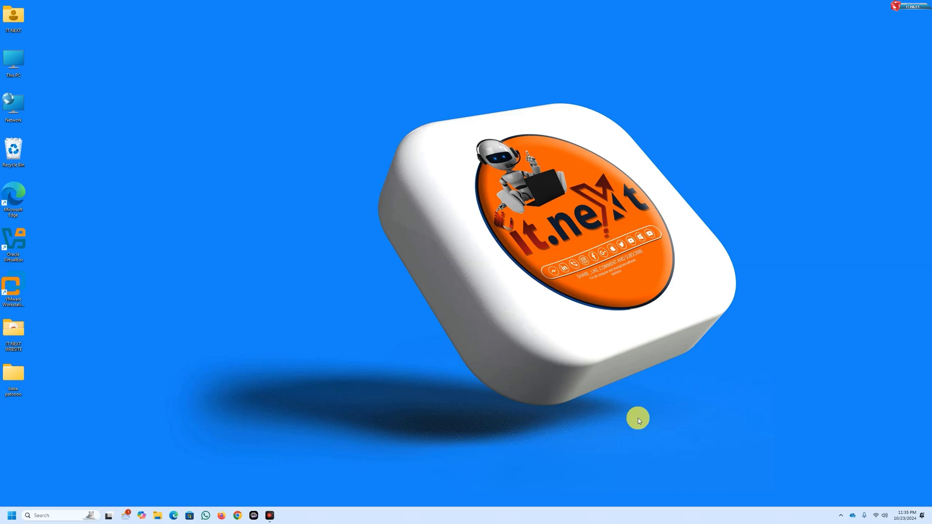
Refresh the desktop twice from its right-click menu.
{"action": "left_click", "coordinate": [747, 411]}
{"action": "right_click", "coordinate": [749, 411]}
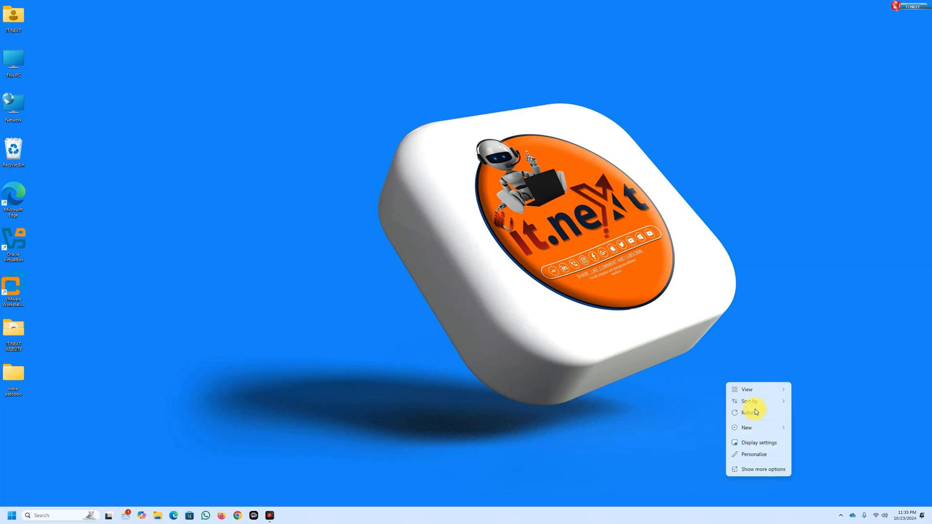
{"action": "left_click", "coordinate": [761, 412]}
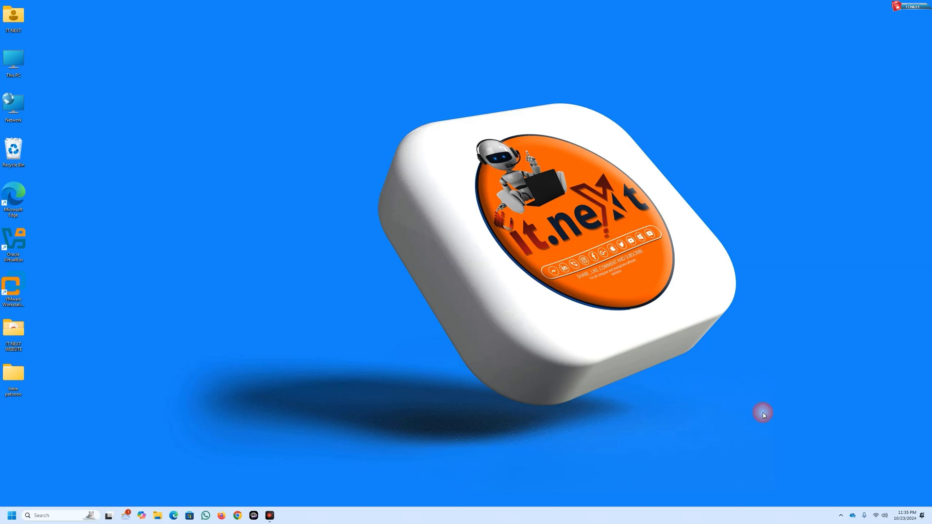
{"action": "right_click", "coordinate": [759, 384]}
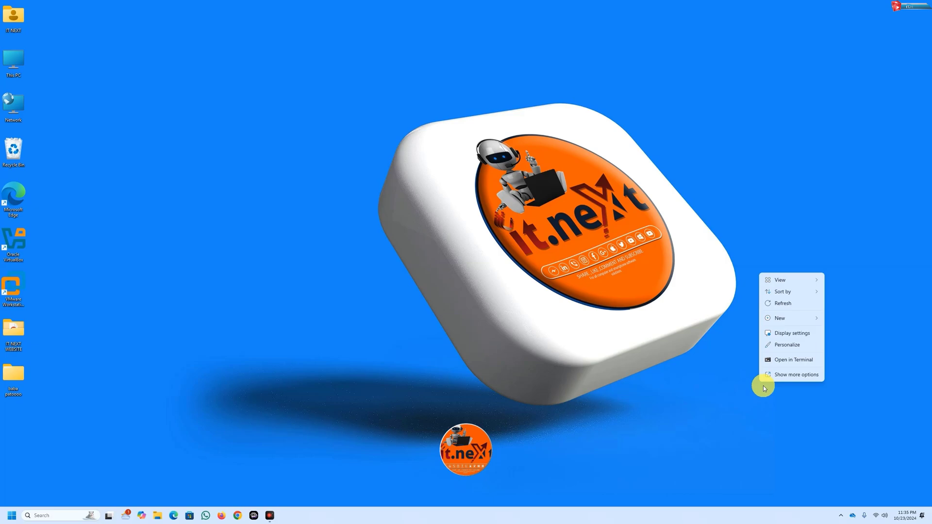
{"action": "left_click", "coordinate": [791, 307]}
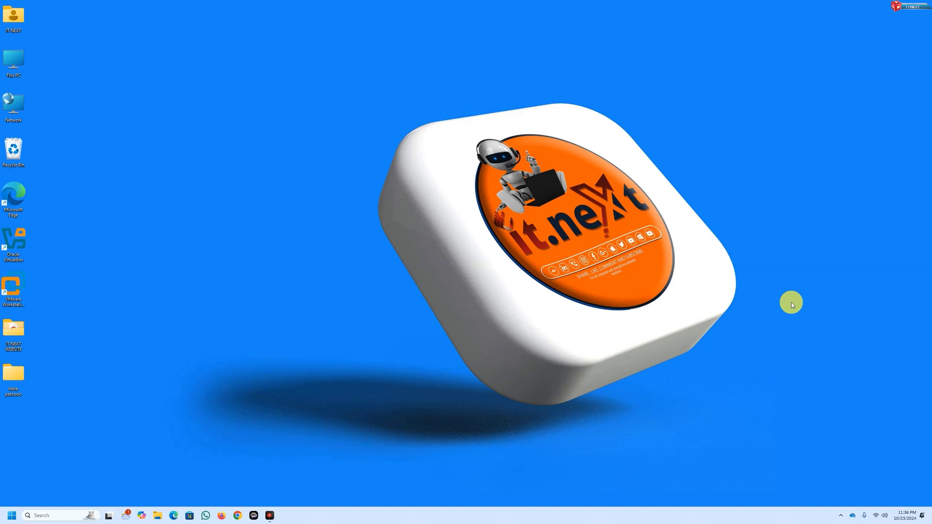
Start a check for updates on the Windows Update page of Settings.
{"action": "left_click", "coordinate": [11, 517]}
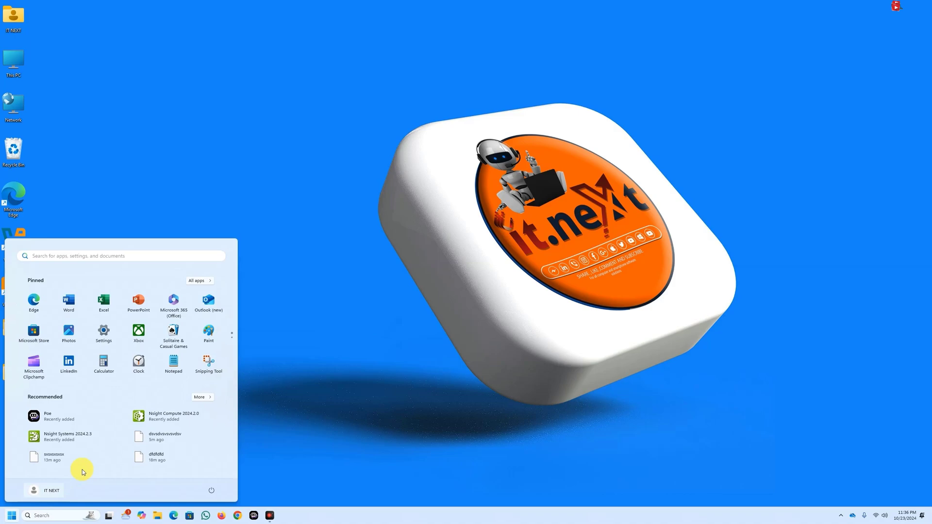
{"action": "left_click", "coordinate": [111, 337]}
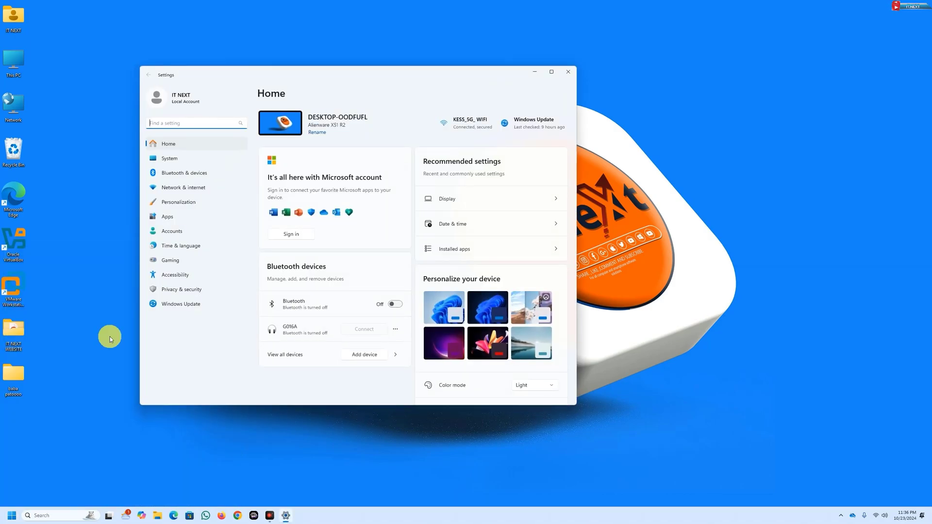
{"action": "left_click", "coordinate": [168, 305]}
{"action": "left_click", "coordinate": [537, 127]}
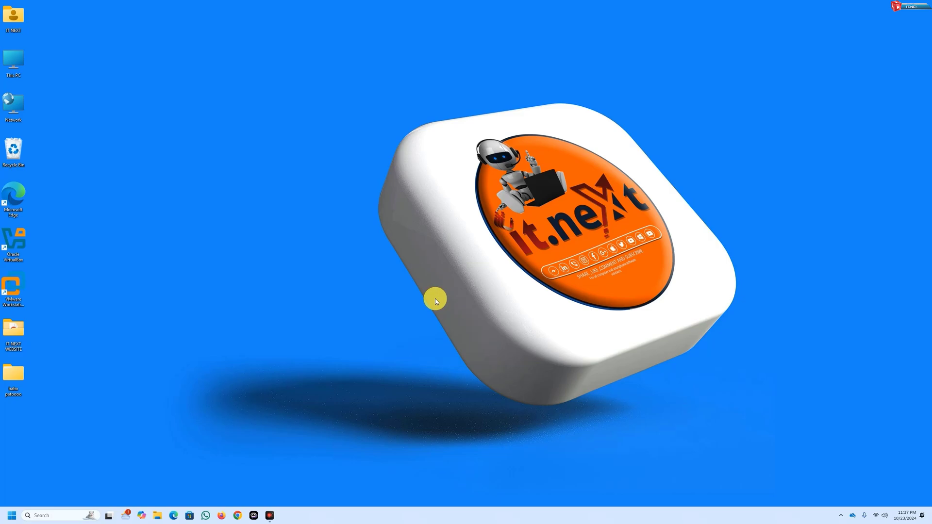
In Task Manager's Startup apps, disable Poe.exe and OneDrive.exe.
{"action": "key", "text": "ctrl+shift+Escape"}
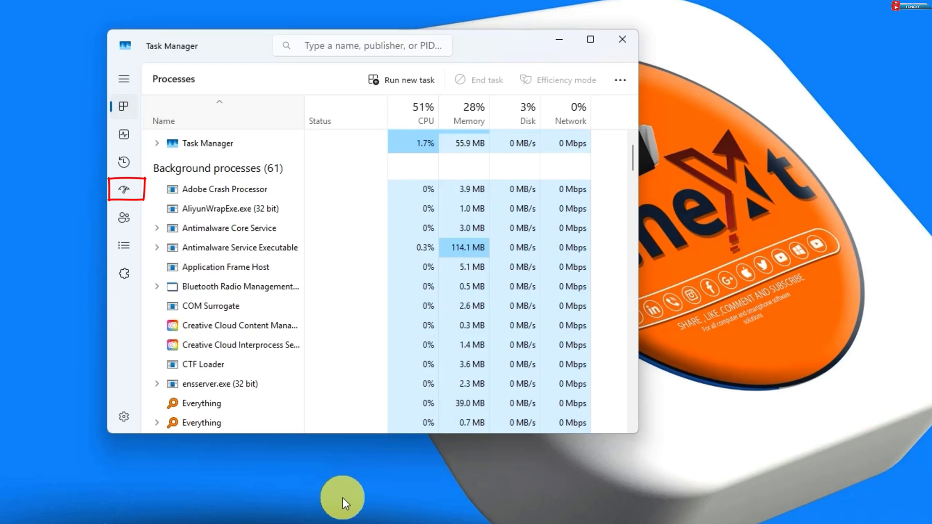
{"action": "left_click", "coordinate": [124, 189]}
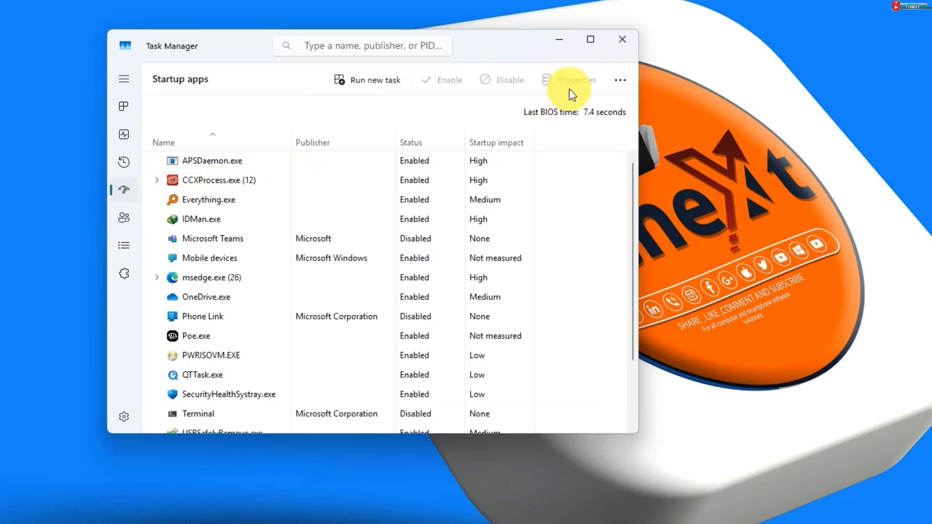
{"action": "right_click", "coordinate": [232, 336]}
{"action": "left_click", "coordinate": [245, 351]}
{"action": "right_click", "coordinate": [220, 296]}
{"action": "left_click", "coordinate": [247, 306]}
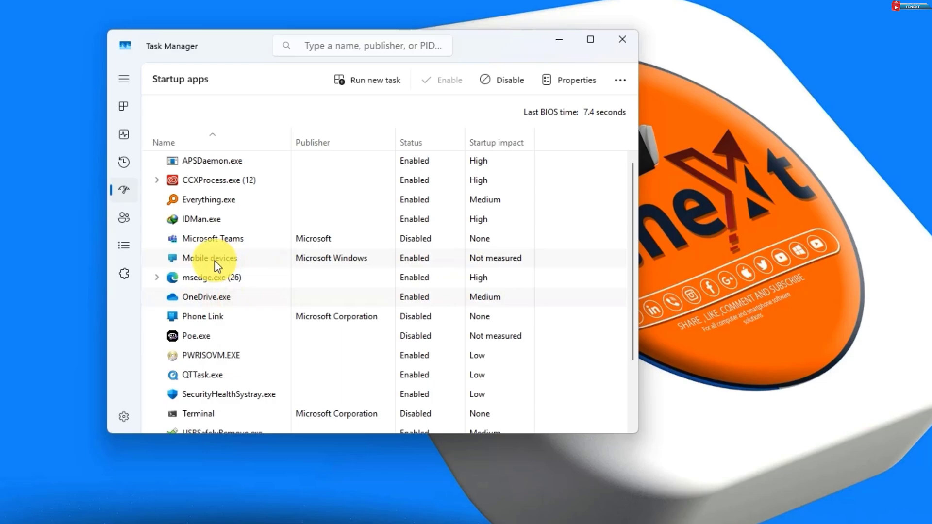
Disable QTTask.exe and msedge.exe at startup, leaving Microsoft Teams and PWRISOVM.EXE enabled.
{"action": "right_click", "coordinate": [191, 238]}
{"action": "scroll", "coordinate": [221, 344], "scroll_direction": "down", "scroll_amount": 3}
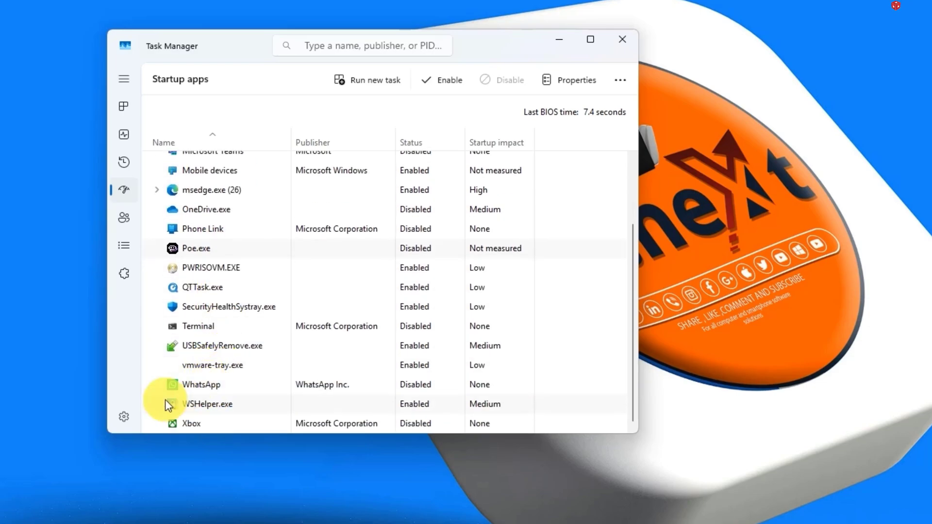
{"action": "right_click", "coordinate": [208, 287]}
{"action": "left_click", "coordinate": [241, 295]}
{"action": "right_click", "coordinate": [208, 266]}
{"action": "left_click", "coordinate": [214, 224]}
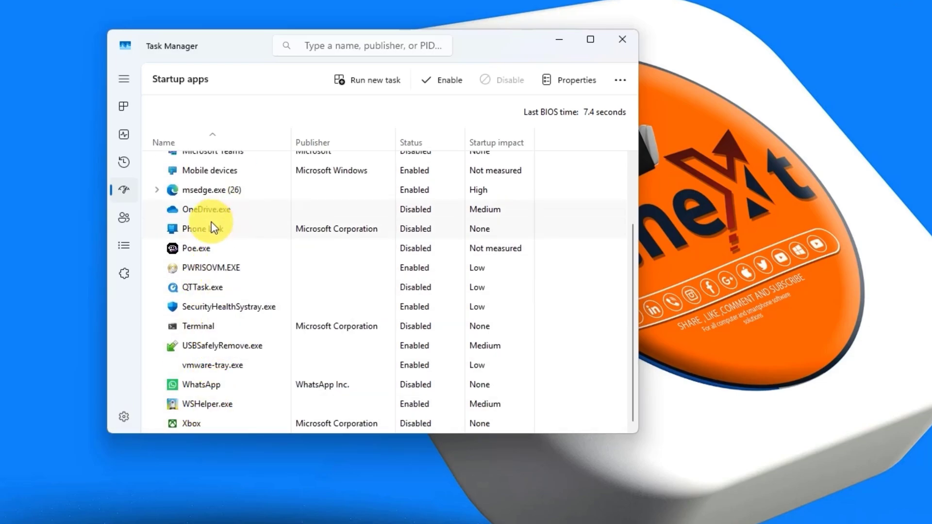
{"action": "right_click", "coordinate": [200, 193]}
{"action": "left_click", "coordinate": [236, 218]}
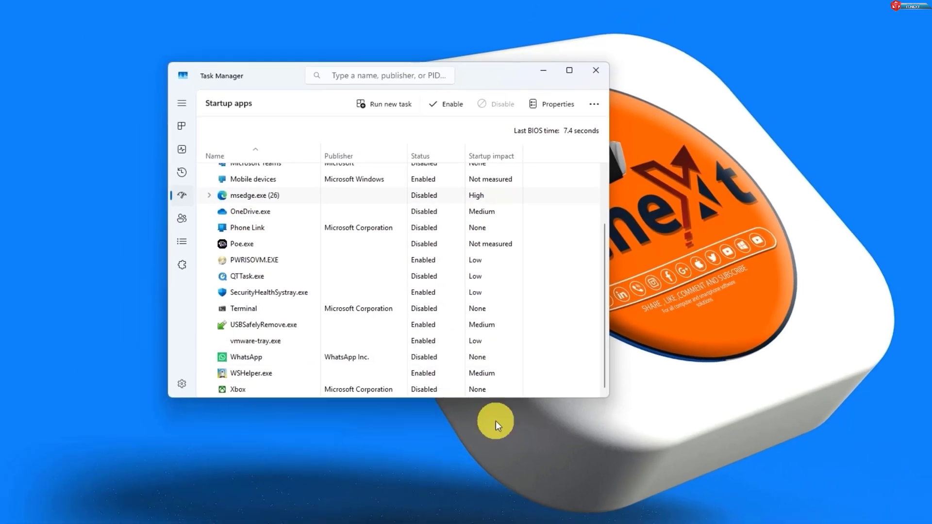
Close the Task Manager window and refresh the desktop from its right-click menu.
{"action": "left_click", "coordinate": [621, 39]}
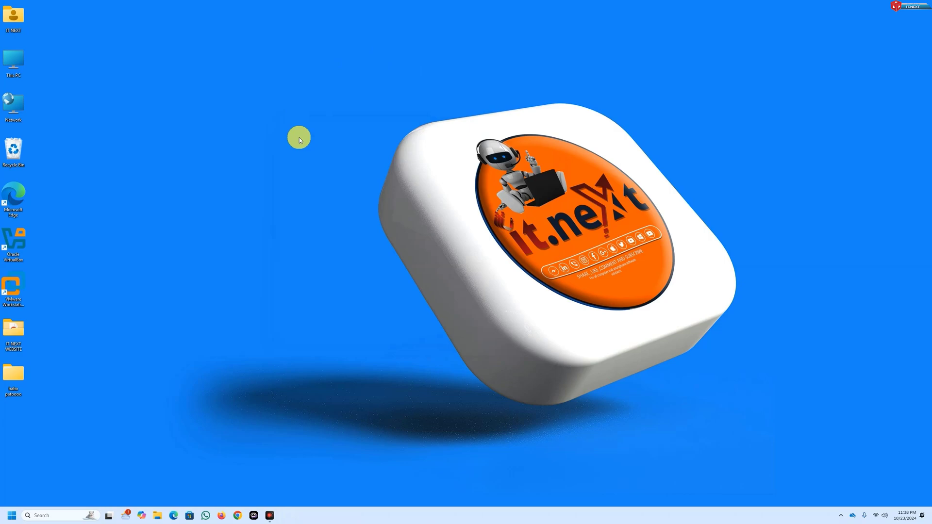
{"action": "right_click", "coordinate": [322, 142]}
{"action": "left_click", "coordinate": [348, 173]}
Set visual effects to best performance, keeping taskbar animations and smooth-scroll list boxes, and apply.
{"action": "left_click", "coordinate": [7, 520]}
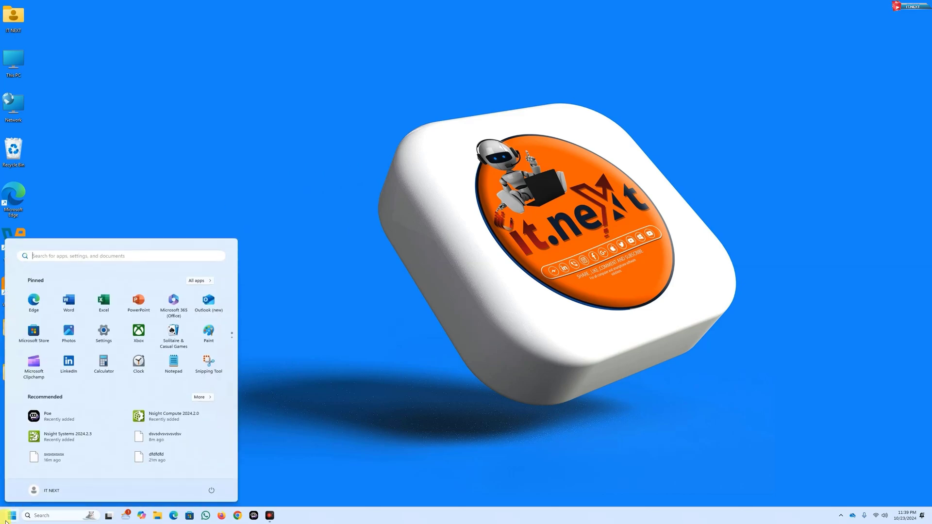
{"action": "type", "text": "perf"}
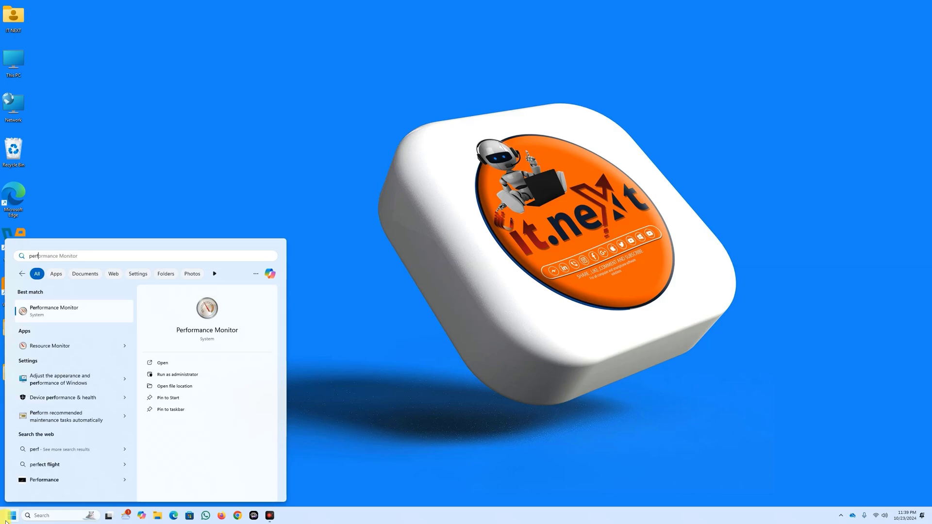
{"action": "type", "text": "or"}
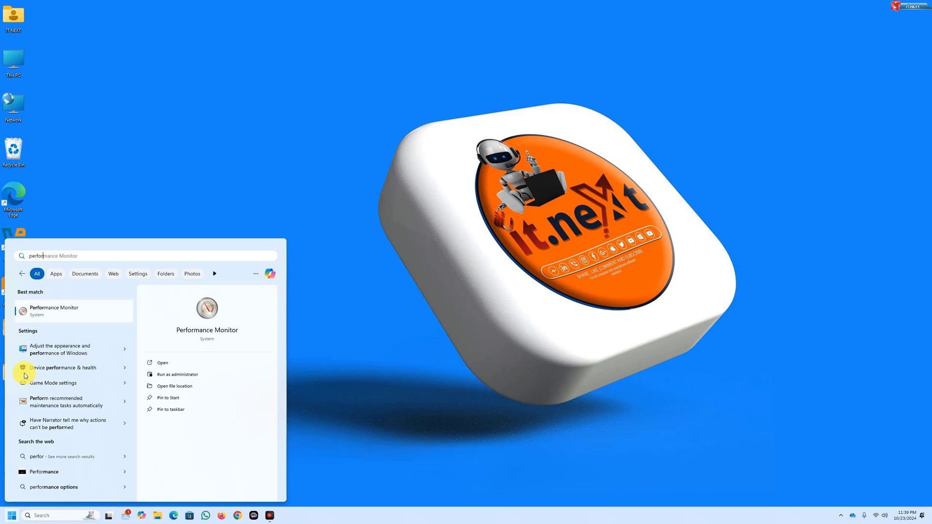
{"action": "left_click", "coordinate": [69, 353]}
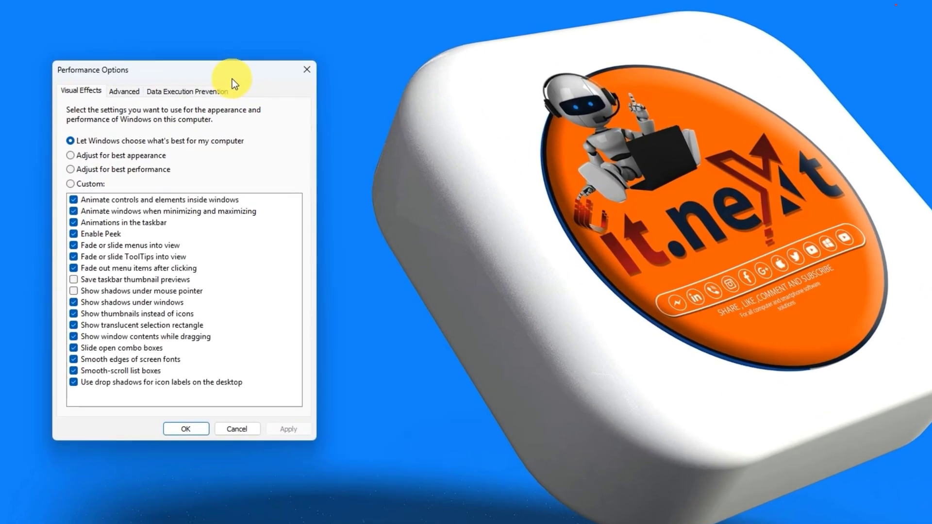
{"action": "left_click", "coordinate": [141, 170]}
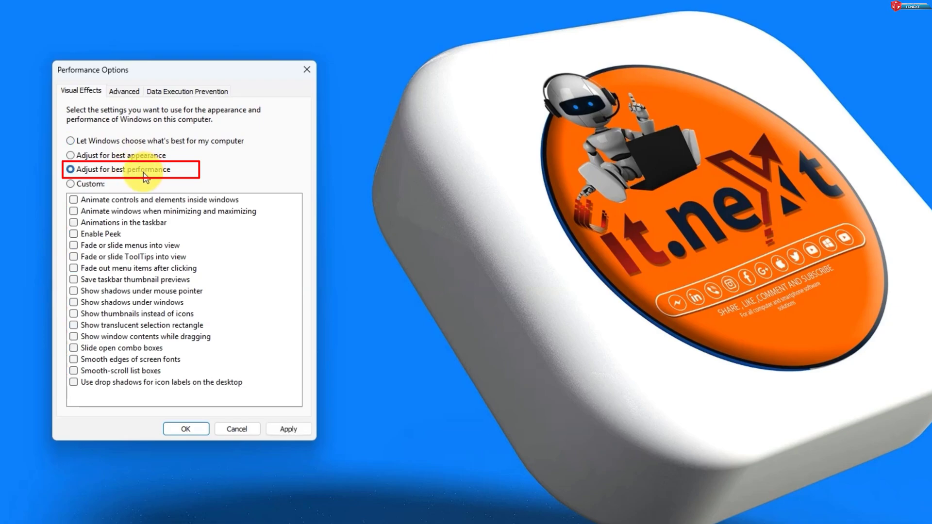
{"action": "left_click", "coordinate": [77, 222]}
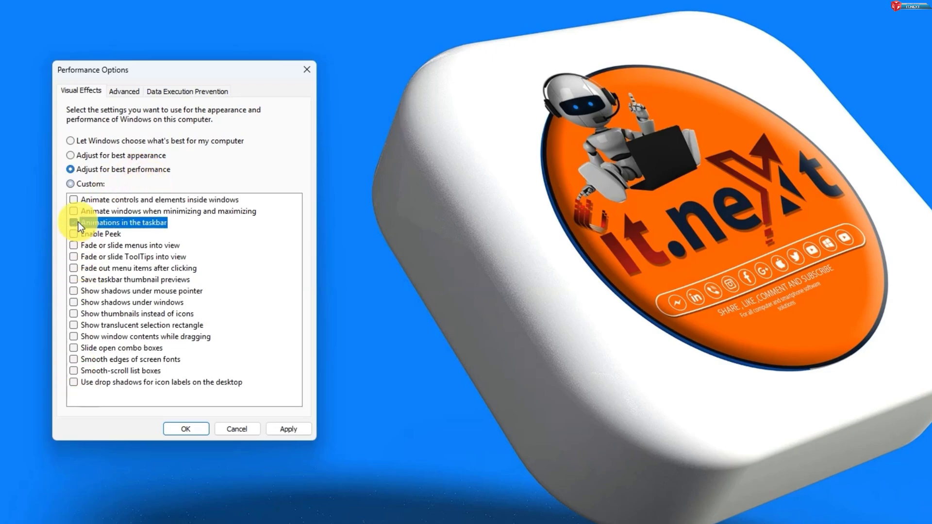
{"action": "left_click", "coordinate": [121, 371]}
{"action": "left_click", "coordinate": [285, 430]}
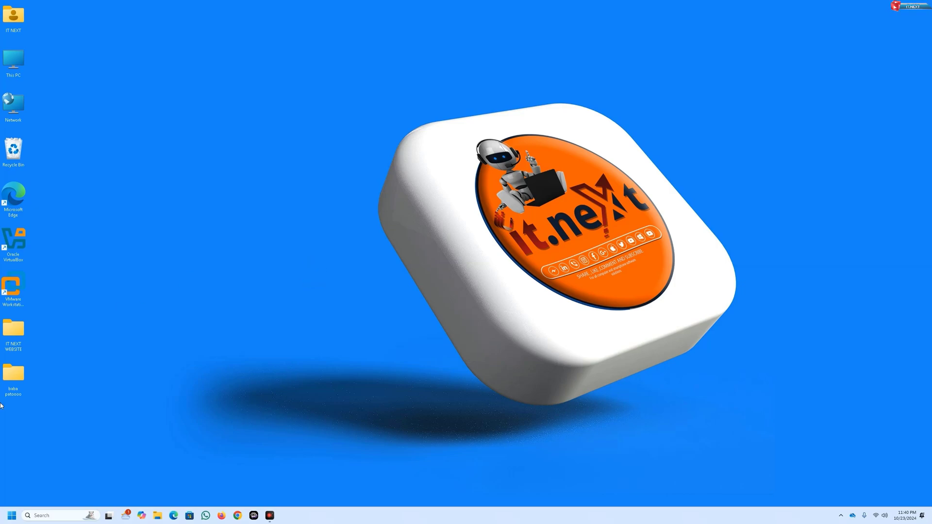
Launch Disk Cleanup through a 'disk' search and select drive C:.
{"action": "left_click", "coordinate": [12, 516]}
{"action": "type", "text": "disk"}
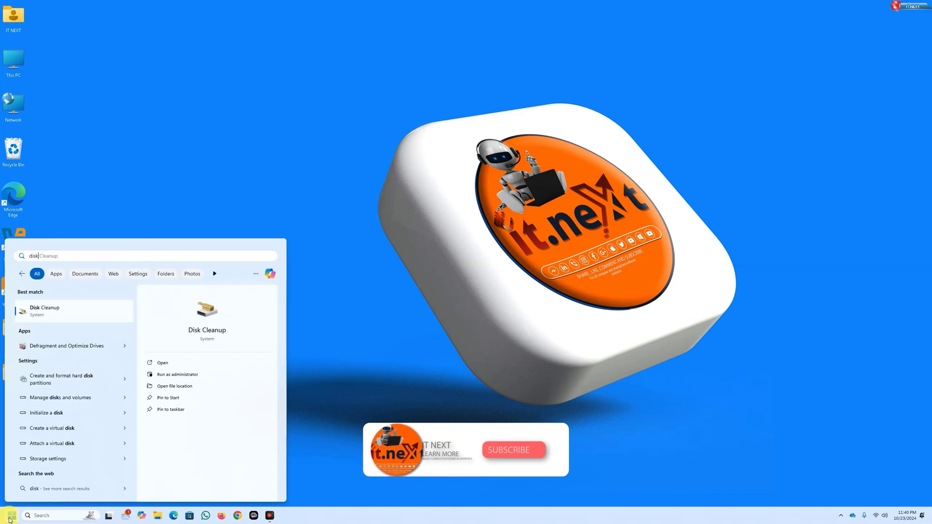
{"action": "left_click", "coordinate": [62, 314]}
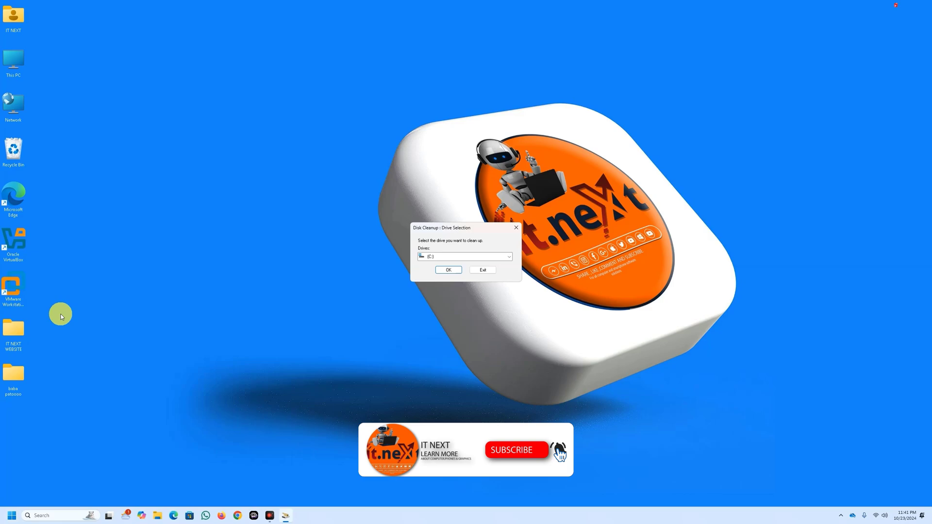
{"action": "left_click", "coordinate": [427, 258]}
{"action": "left_click", "coordinate": [446, 264]}
{"action": "left_click", "coordinate": [438, 271]}
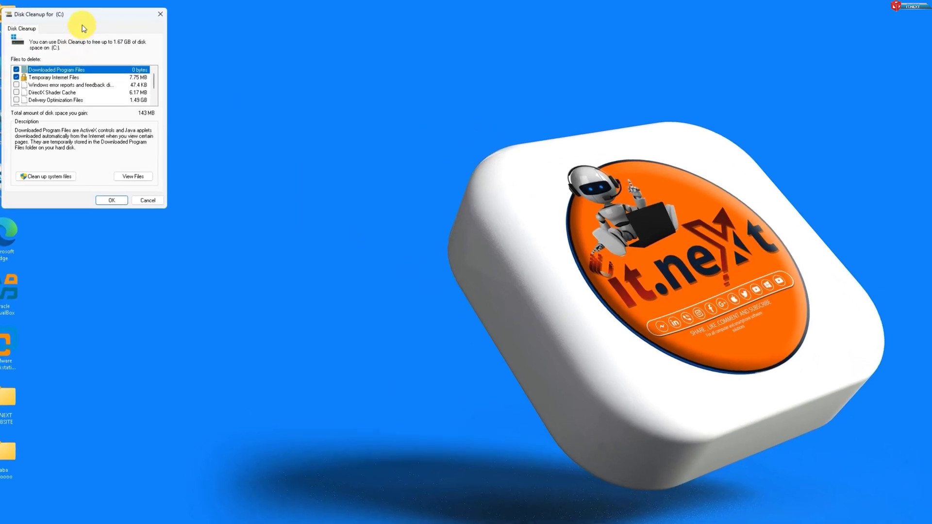
Tick DirectX Shader Cache, Delivery Optimization Files, Recycle Bin and Temporary files, then delete them.
{"action": "left_click_drag", "start_coordinate": [83, 28], "coordinate": [333, 73]}
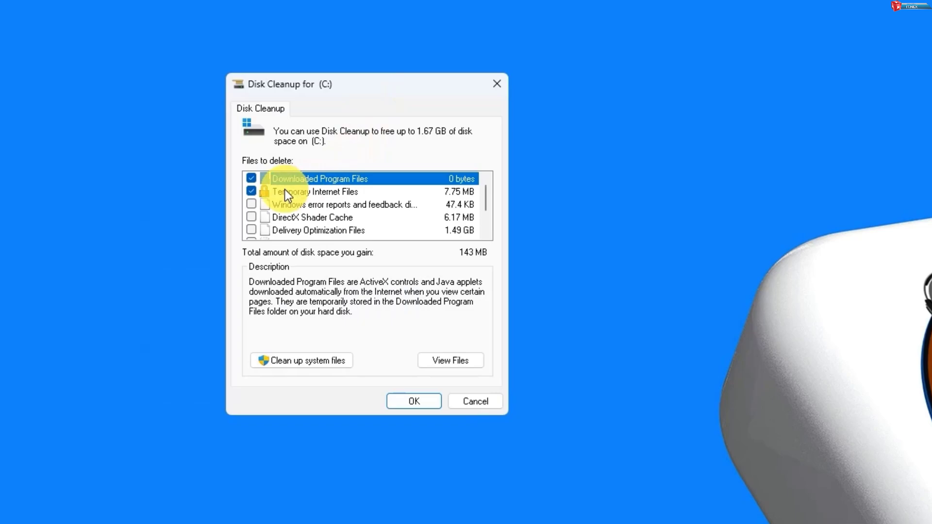
{"action": "left_click", "coordinate": [251, 230]}
{"action": "left_click", "coordinate": [251, 217]}
{"action": "left_click", "coordinate": [484, 217]}
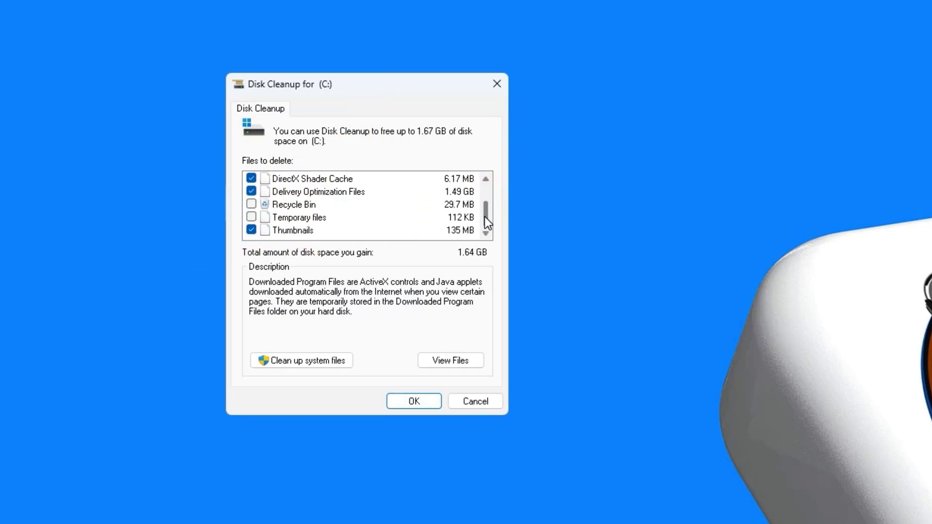
{"action": "left_click", "coordinate": [251, 204]}
{"action": "left_click", "coordinate": [251, 217]}
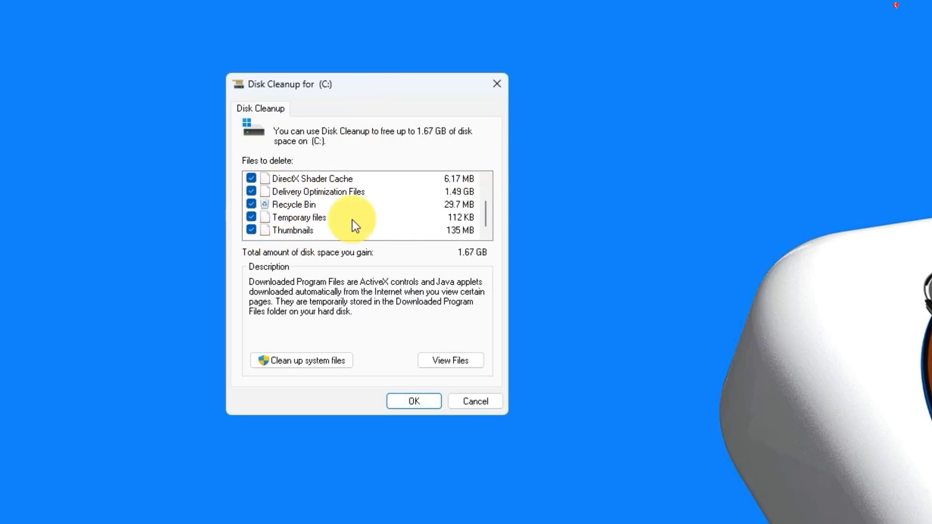
{"action": "left_click", "coordinate": [400, 399]}
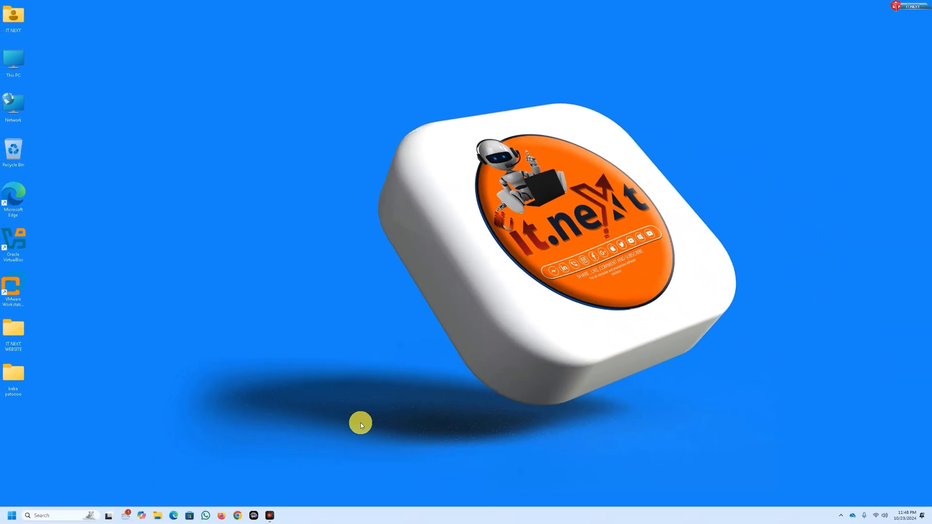
Open Device Manager by searching 'devic' from Start.
{"action": "left_click", "coordinate": [11, 515]}
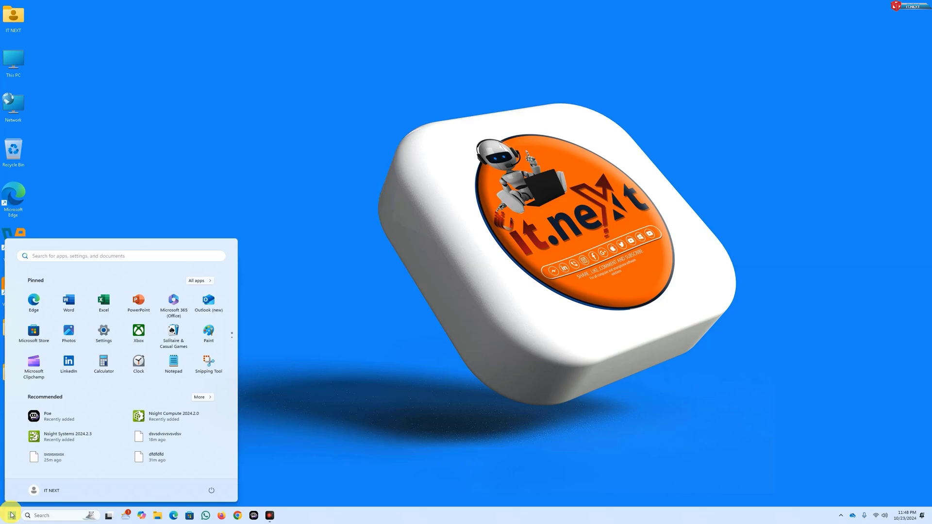
{"action": "type", "text": "devic"}
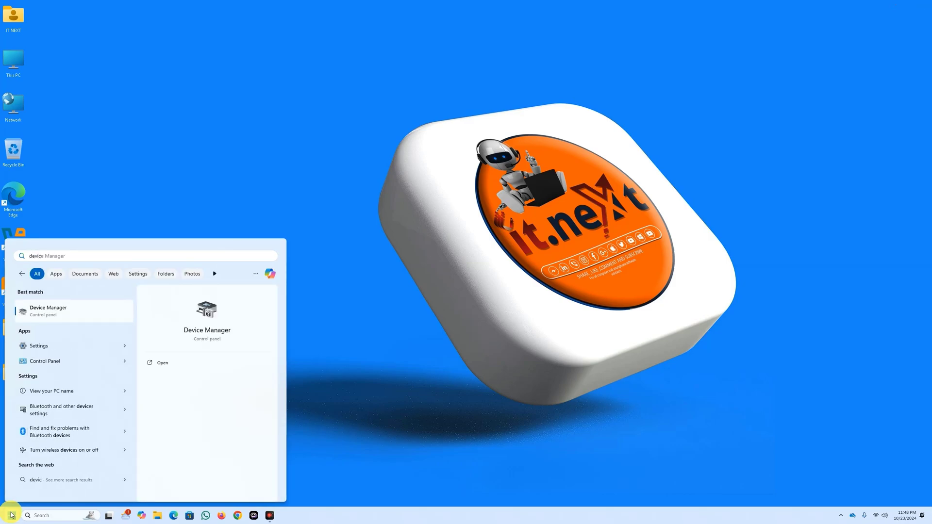
{"action": "left_click", "coordinate": [68, 314]}
{"action": "left_click", "coordinate": [69, 316]}
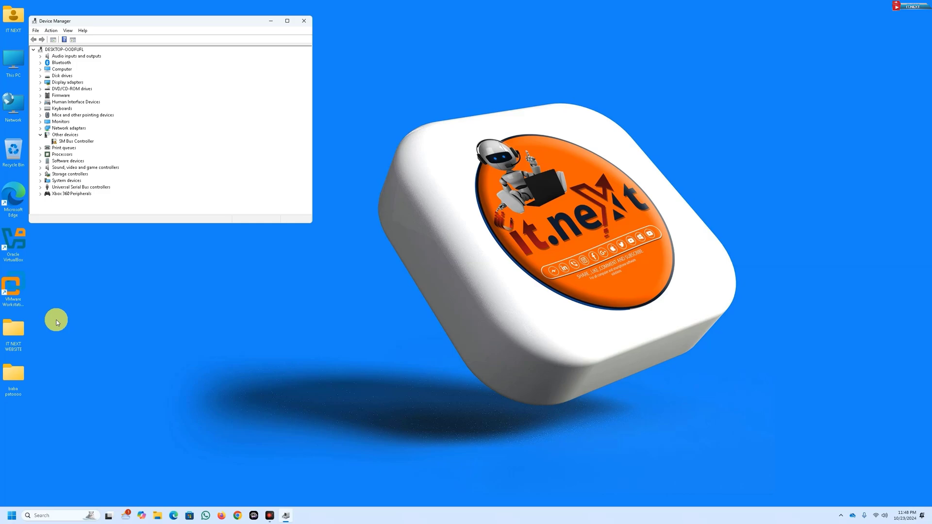
Search automatically for an NVIDIA GeForce GTX 1060 6GB driver update, then close Device Manager.
{"action": "left_click", "coordinate": [41, 83]}
{"action": "left_click", "coordinate": [104, 88]}
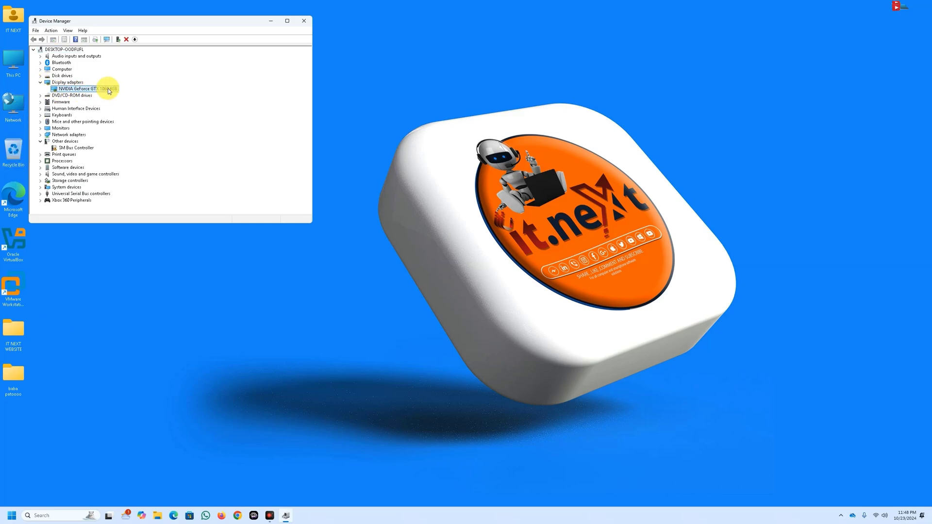
{"action": "right_click", "coordinate": [109, 91]}
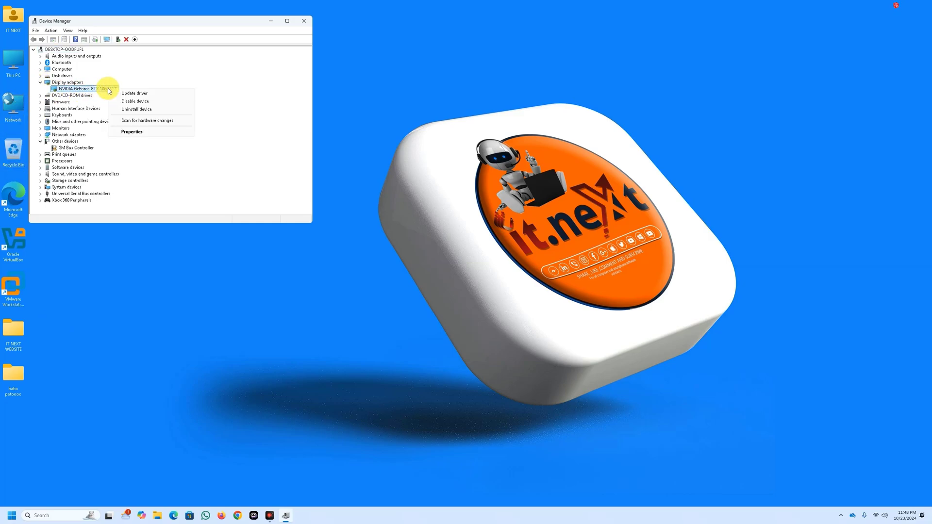
{"action": "left_click", "coordinate": [132, 96]}
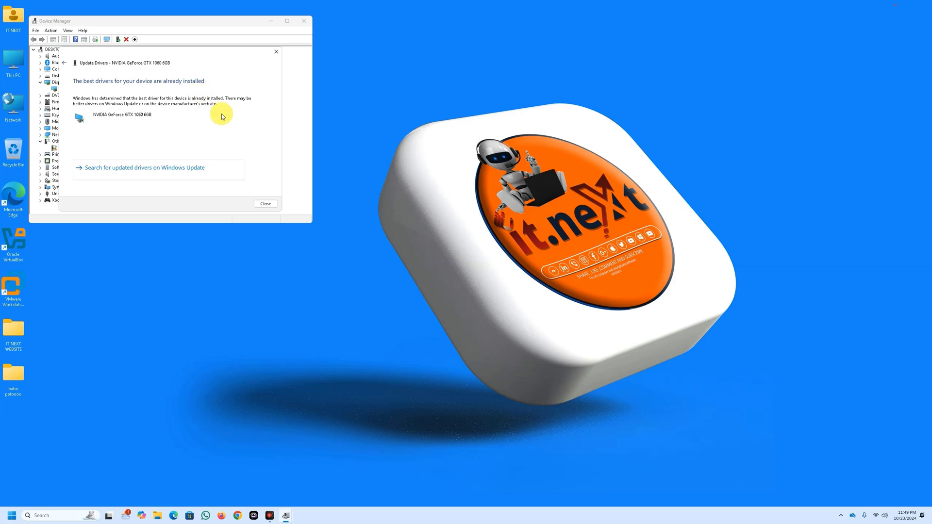
{"action": "left_click", "coordinate": [330, 310]}
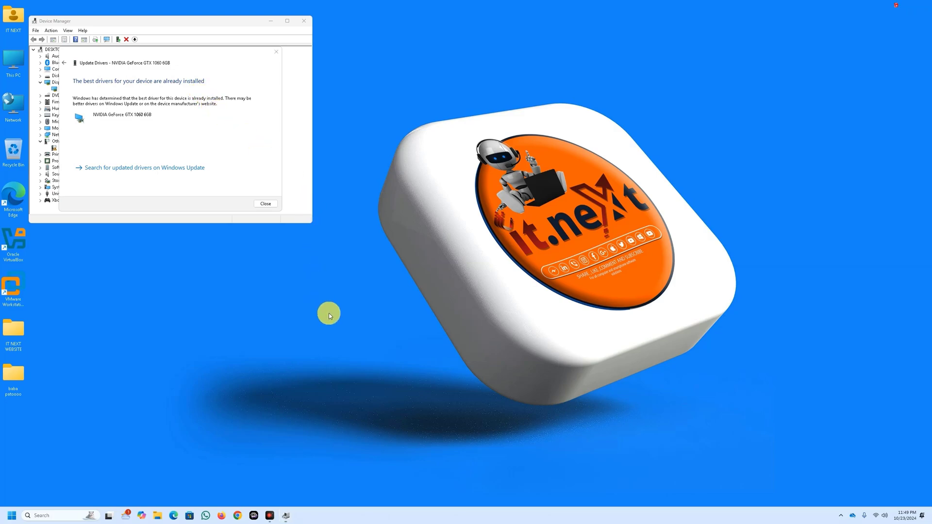
{"action": "left_click", "coordinate": [266, 203]}
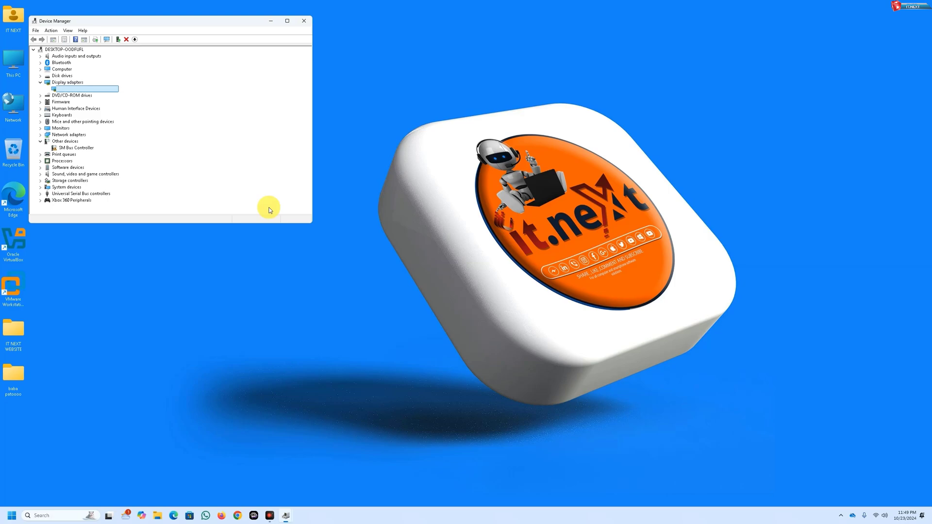
{"action": "left_click", "coordinate": [305, 21]}
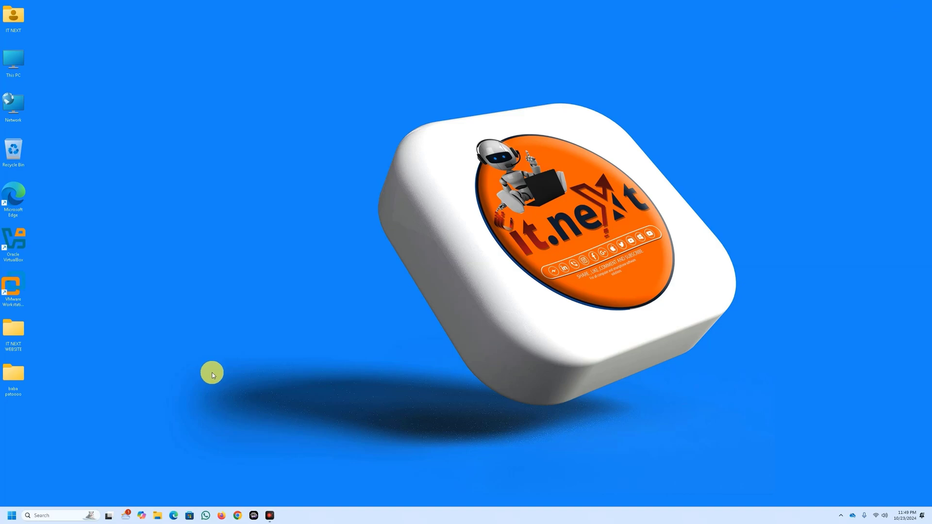
{"action": "right_click", "coordinate": [331, 275]}
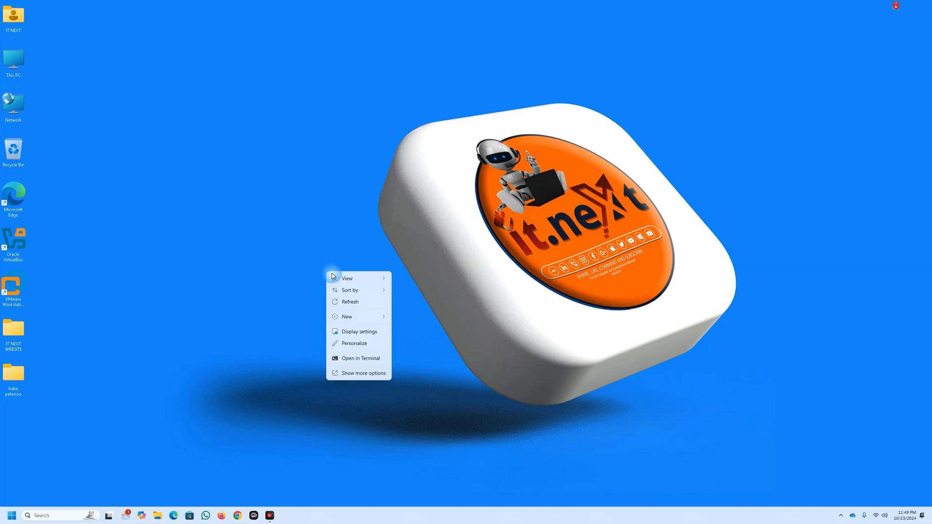
{"action": "left_click", "coordinate": [352, 301]}
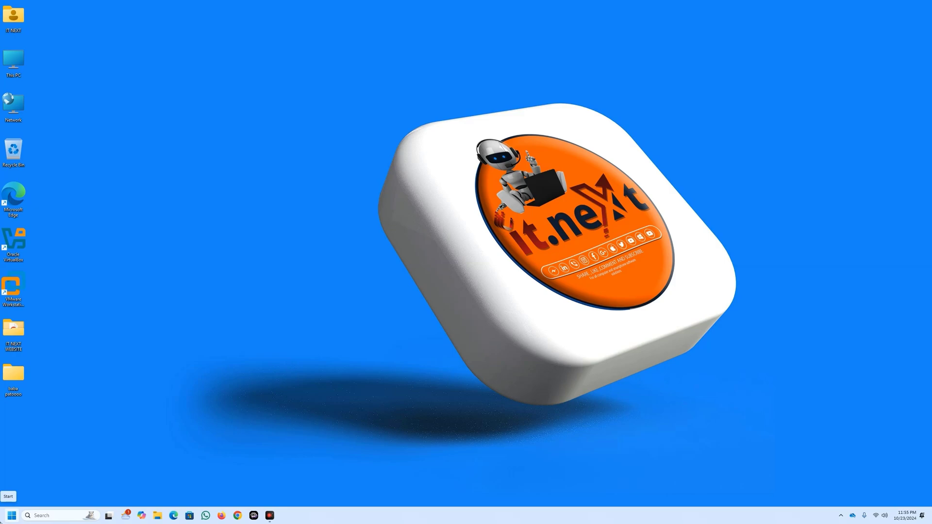
Turn on Storage Sense for Local Disk (C:) under System > Storage, then close Settings.
{"action": "left_click", "coordinate": [12, 516]}
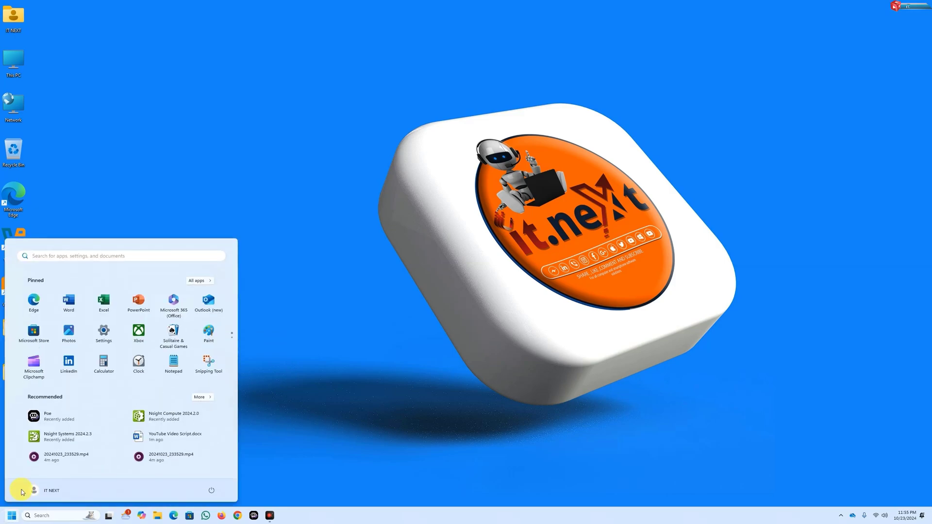
{"action": "left_click", "coordinate": [118, 335]}
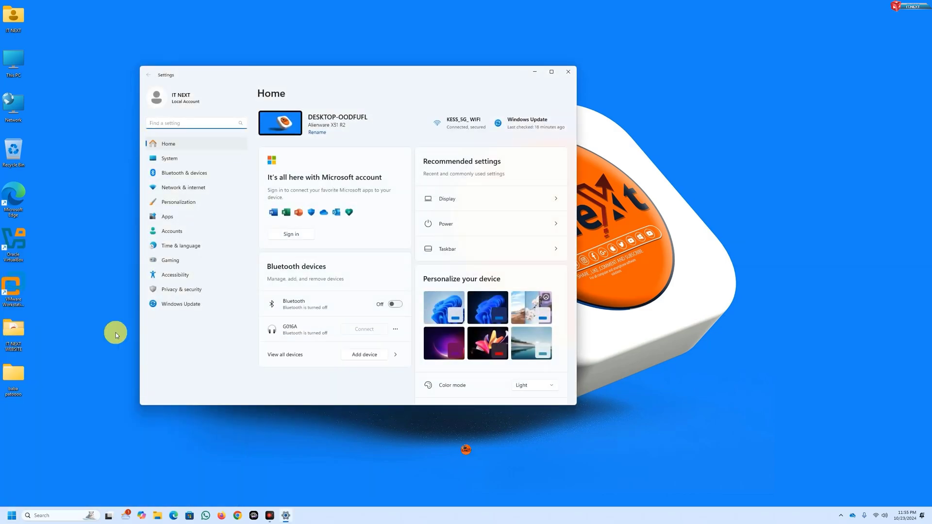
{"action": "left_click", "coordinate": [175, 161]}
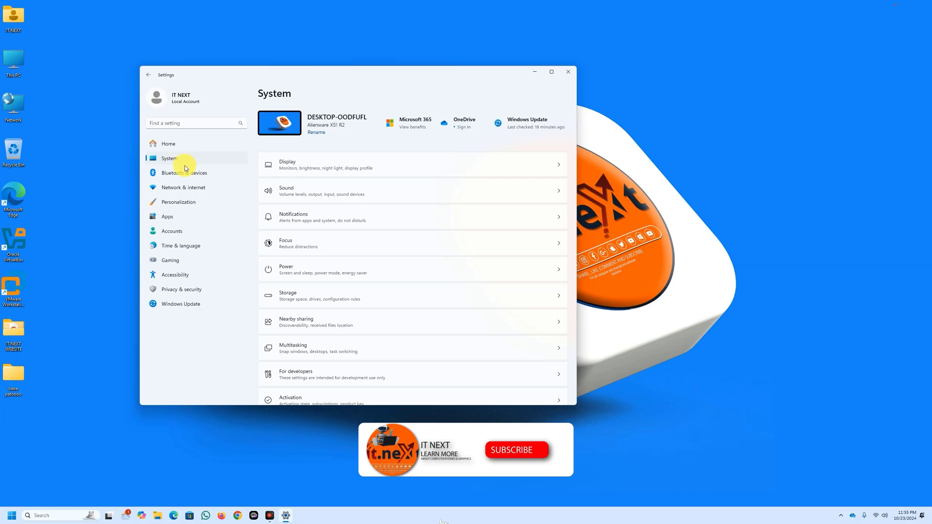
{"action": "left_click", "coordinate": [333, 301]}
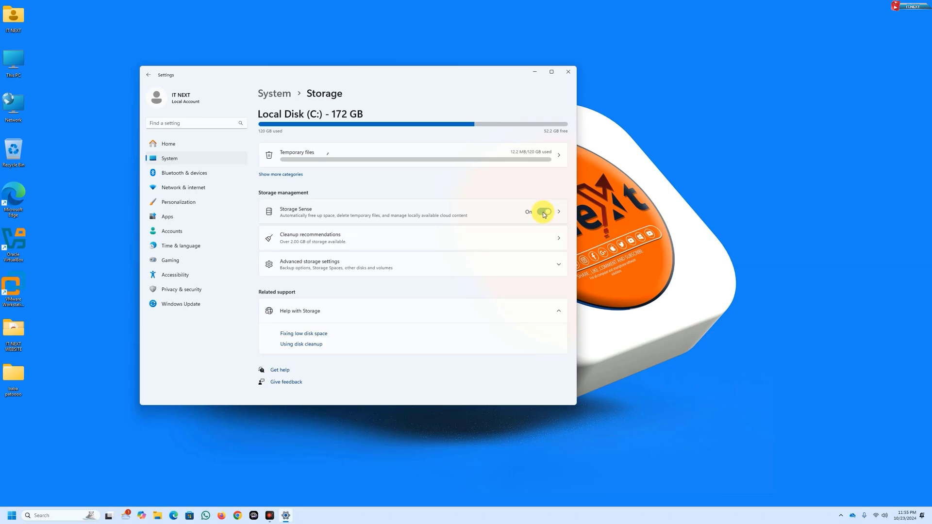
{"action": "left_click", "coordinate": [569, 72]}
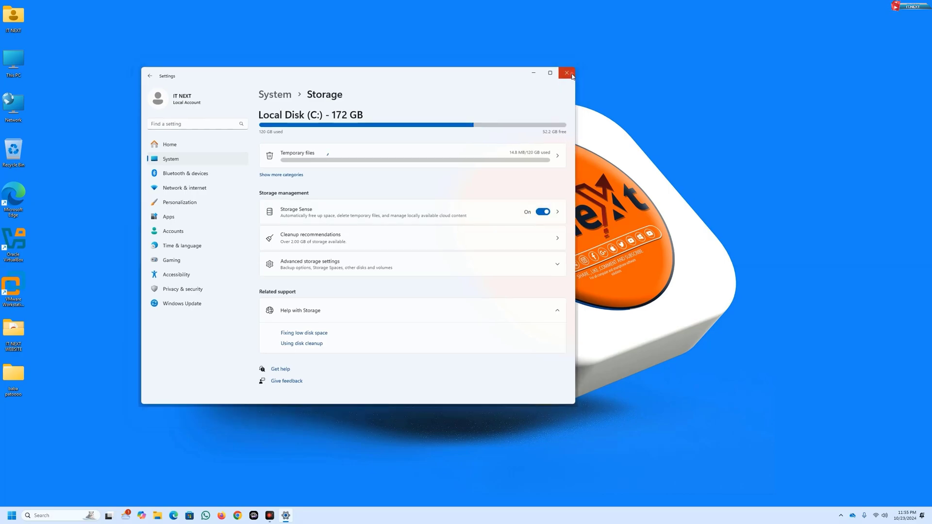
{"action": "left_click", "coordinate": [568, 74]}
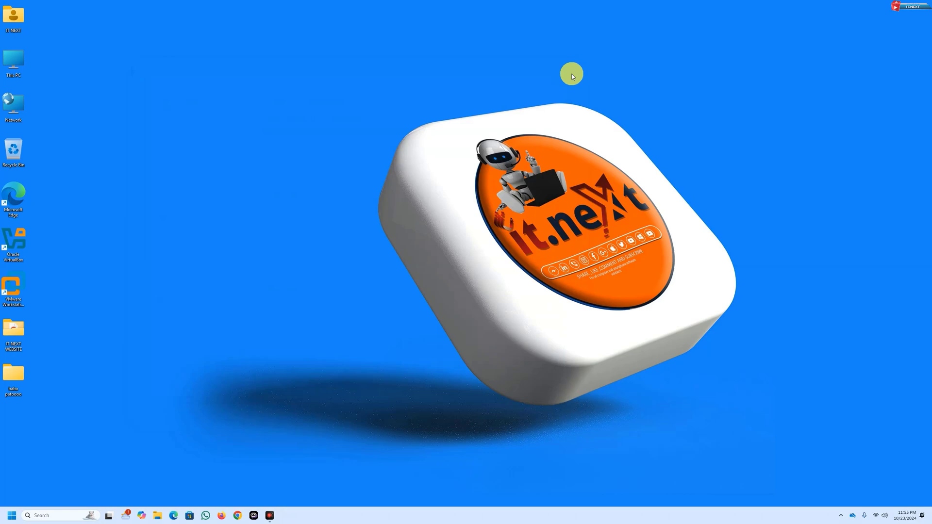